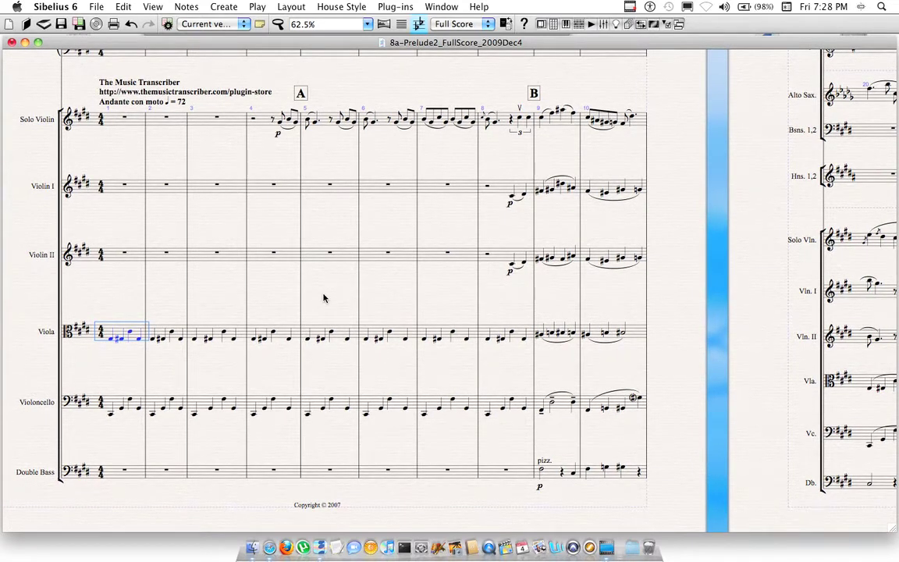
- Select bars 1 to 8 of the Viola and Violoncello staves and open the Create Custom Articulations/Bowings plug-in for them
{"action": "left_click_drag", "start_coordinate": [333, 295], "coordinate": [332, 283]}
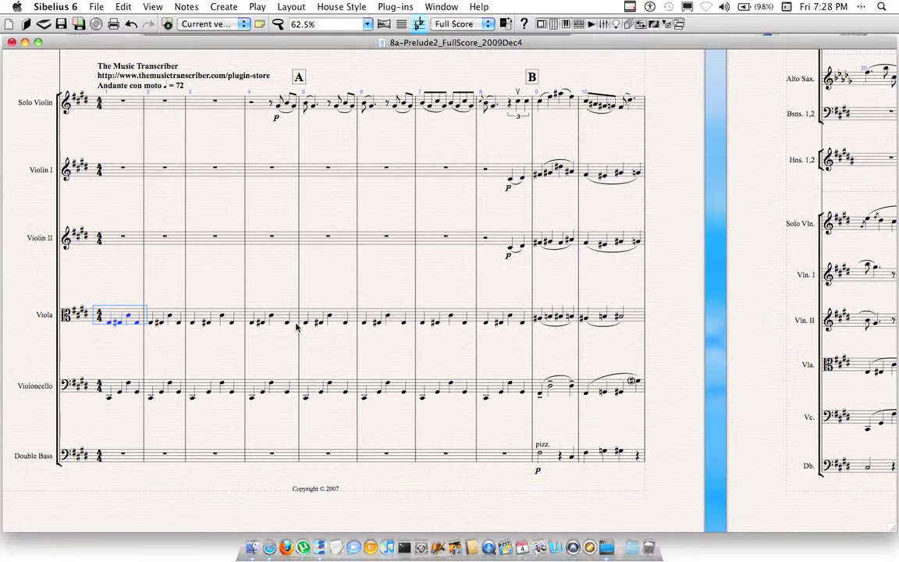
{"action": "left_click", "coordinate": [511, 388], "text": "shift"}
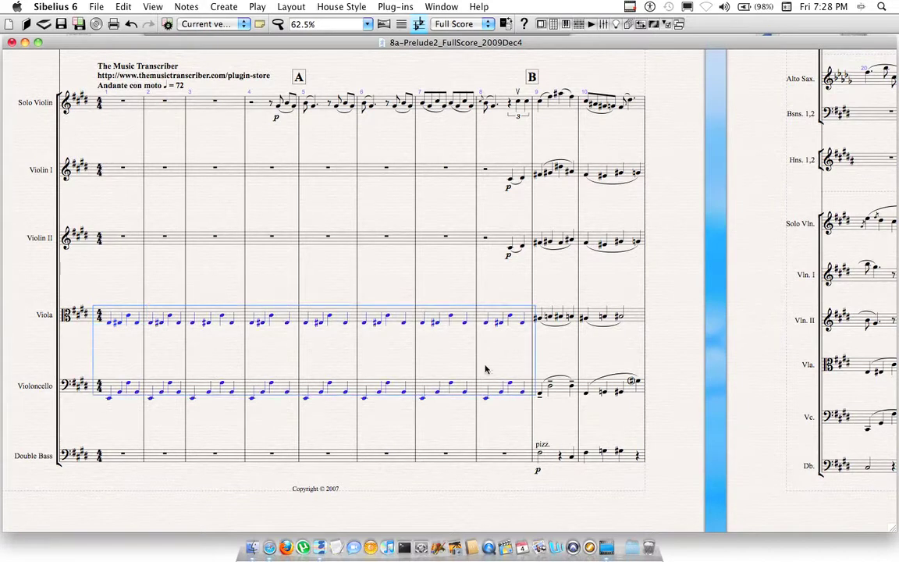
{"action": "left_click", "coordinate": [387, 7]}
{"action": "mouse_move", "coordinate": [420, 105]}
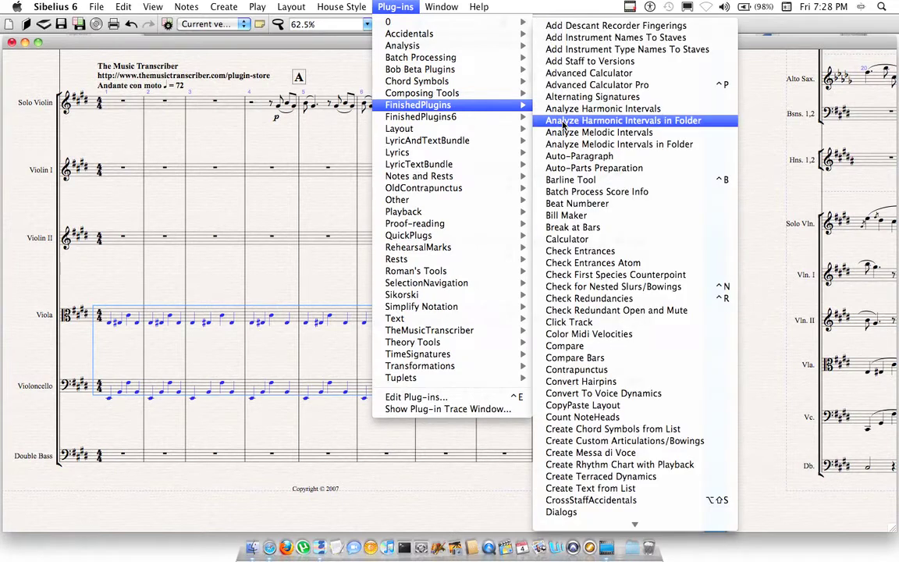
{"action": "left_click", "coordinate": [609, 443]}
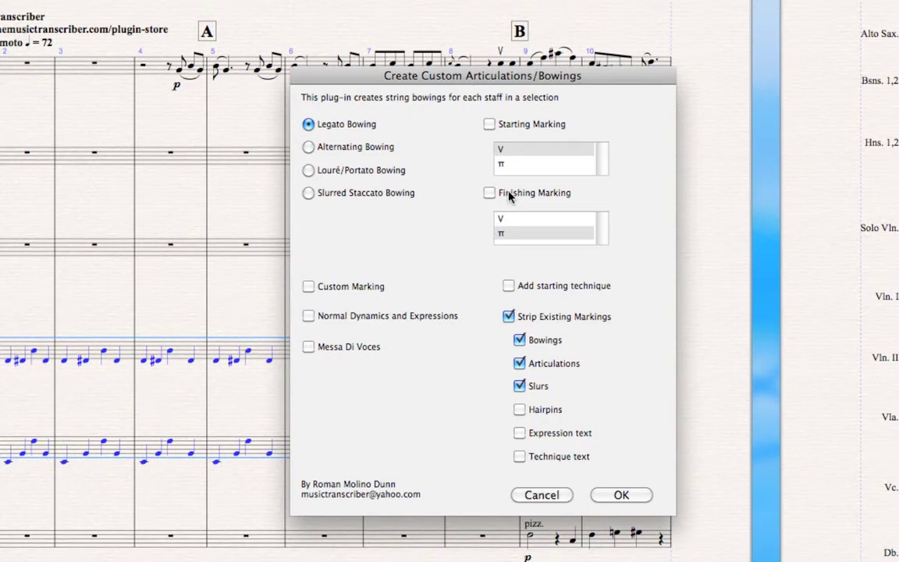
{"action": "left_click_drag", "start_coordinate": [368, 75], "coordinate": [369, 55]}
{"action": "scroll", "coordinate": [277, 108], "scroll_direction": "left", "scroll_amount": 5}
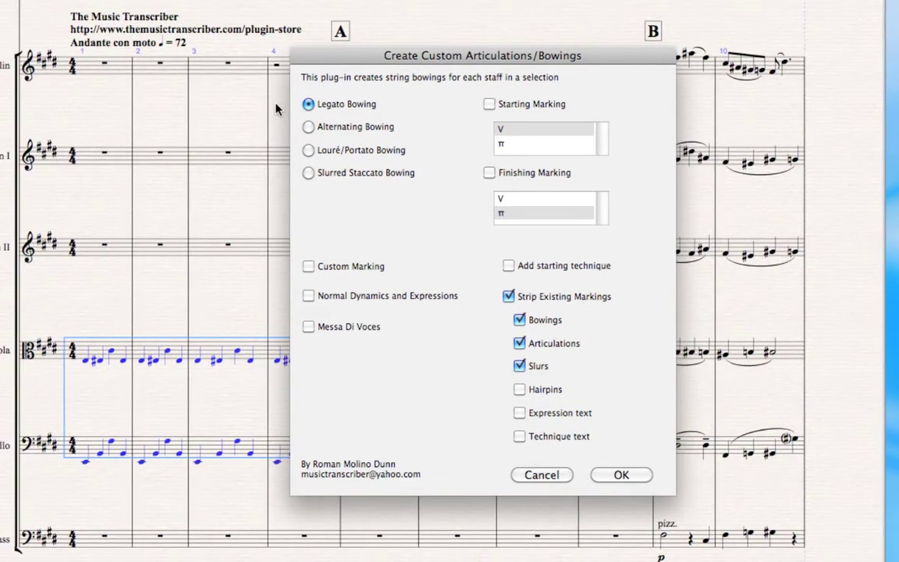
- Try the starting and finishing bow markings together with Legato Bowing, and switch both off again
{"action": "left_click", "coordinate": [490, 104]}
{"action": "left_click", "coordinate": [489, 173]}
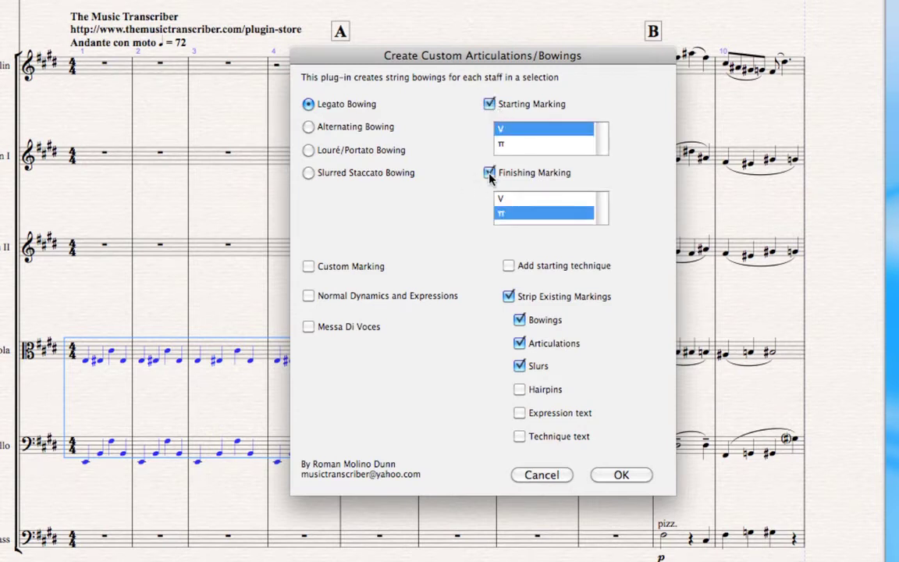
{"action": "left_click", "coordinate": [489, 173]}
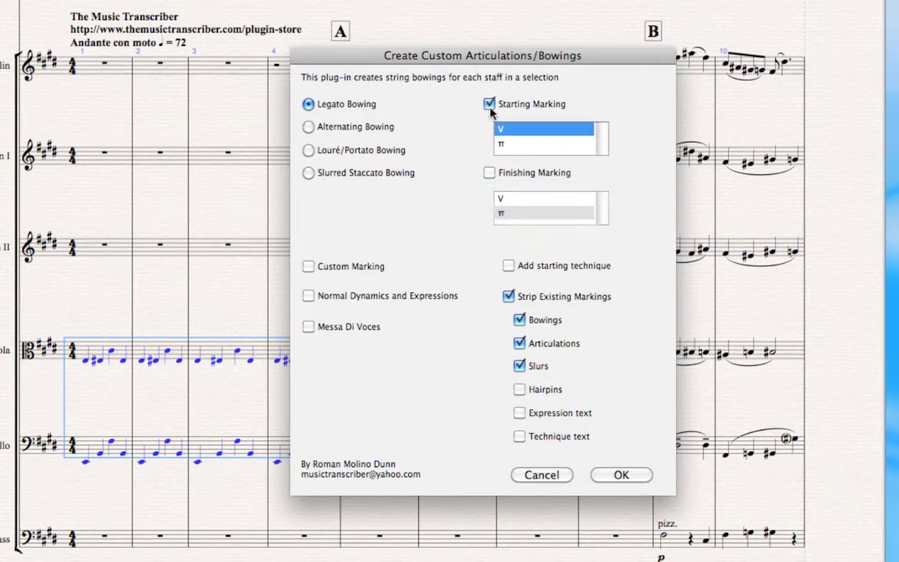
{"action": "left_click", "coordinate": [490, 104]}
- Try the Alternating, Louré/Portato and Slurred Staccato bowing types and their starting and finishing markings, ending on Legato Bowing
{"action": "left_click", "coordinate": [370, 127]}
{"action": "left_click", "coordinate": [489, 103]}
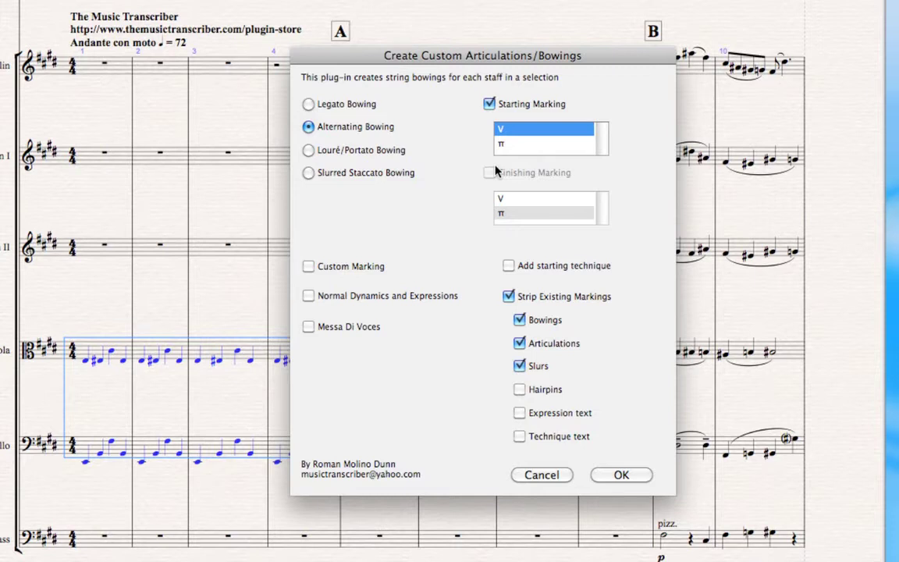
{"action": "left_click", "coordinate": [347, 150]}
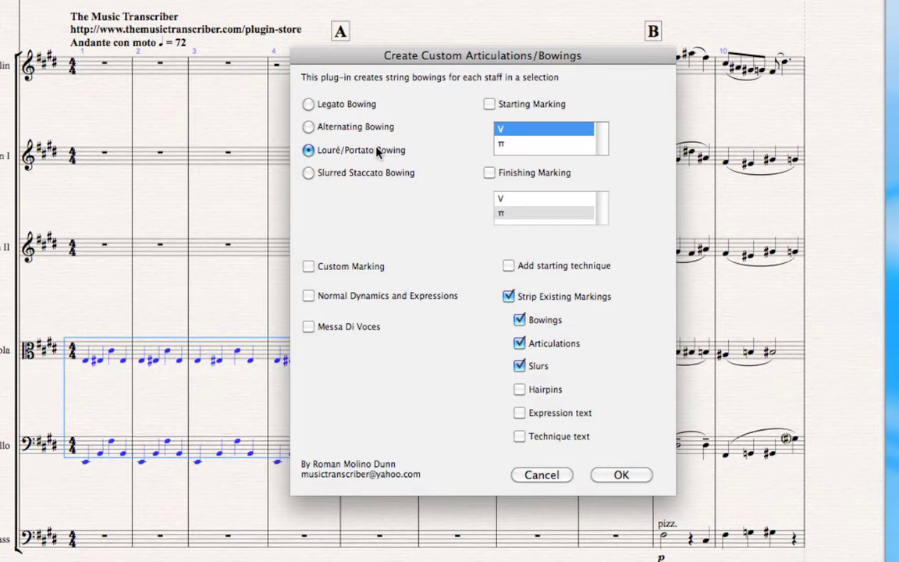
{"action": "left_click", "coordinate": [489, 104]}
{"action": "left_click", "coordinate": [489, 172]}
{"action": "left_click", "coordinate": [489, 104]}
{"action": "left_click", "coordinate": [489, 173]}
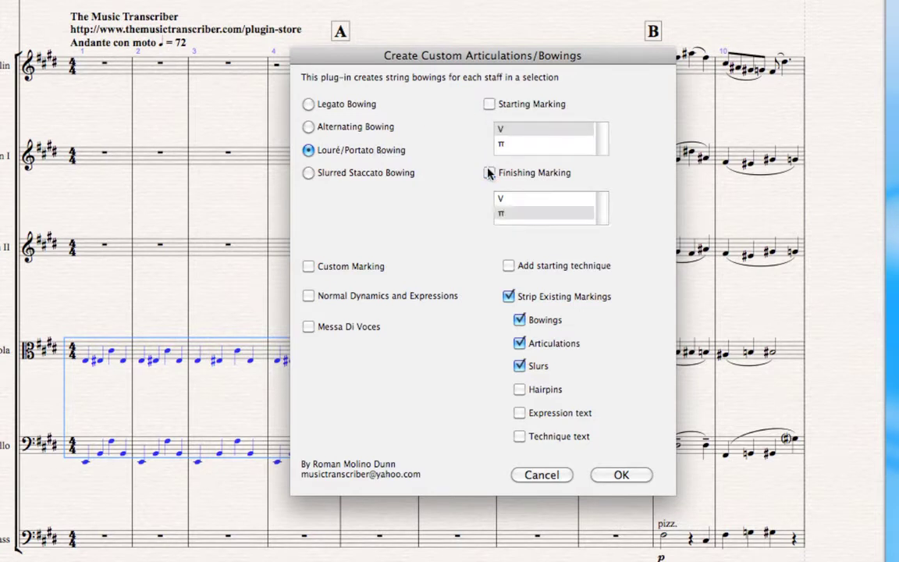
{"action": "left_click", "coordinate": [382, 176]}
{"action": "left_click", "coordinate": [316, 102]}
- Start a custom marking pattern with tenuto on notes 1, 3, 5 and 7 and staccato on notes 2, 4, 6 and 8
{"action": "left_click", "coordinate": [370, 267]}
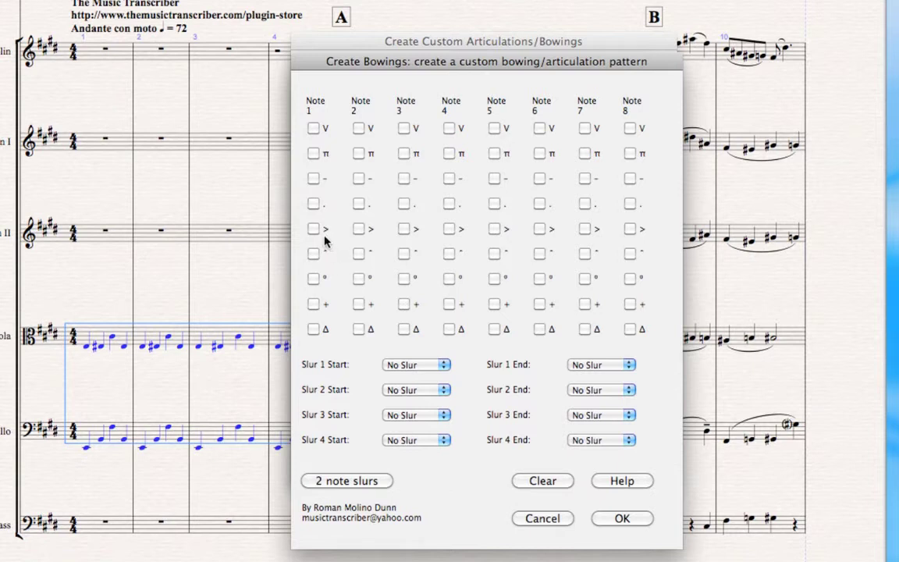
{"action": "left_click", "coordinate": [313, 179]}
{"action": "left_click", "coordinate": [359, 203]}
{"action": "left_click", "coordinate": [404, 179]}
{"action": "left_click", "coordinate": [449, 203]}
{"action": "left_click", "coordinate": [494, 178]}
{"action": "left_click", "coordinate": [539, 202]}
{"action": "left_click", "coordinate": [585, 179]}
{"action": "left_click", "coordinate": [630, 203]}
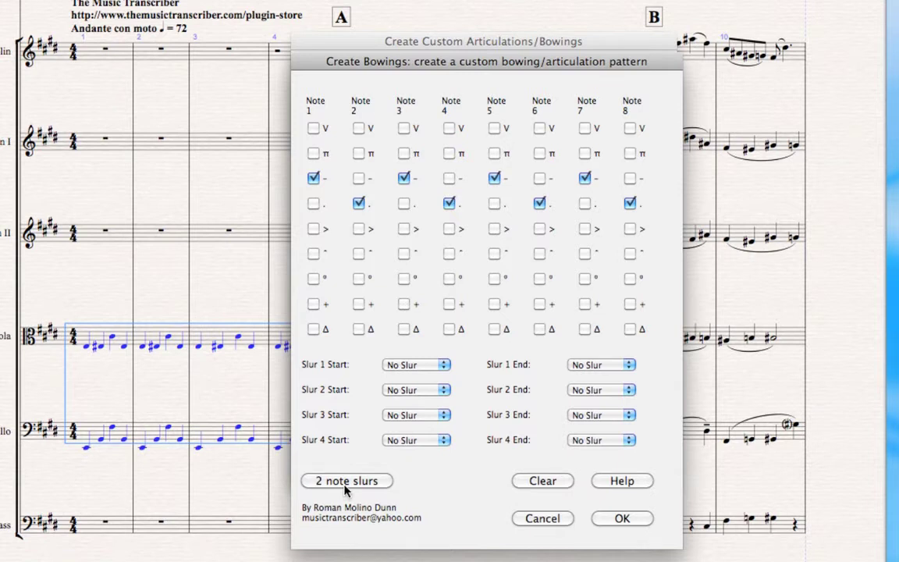
- Add two-note slurs over notes 1–2, 3–4, 5–6 and 7–8 and accept the custom pattern
{"action": "left_click", "coordinate": [433, 366]}
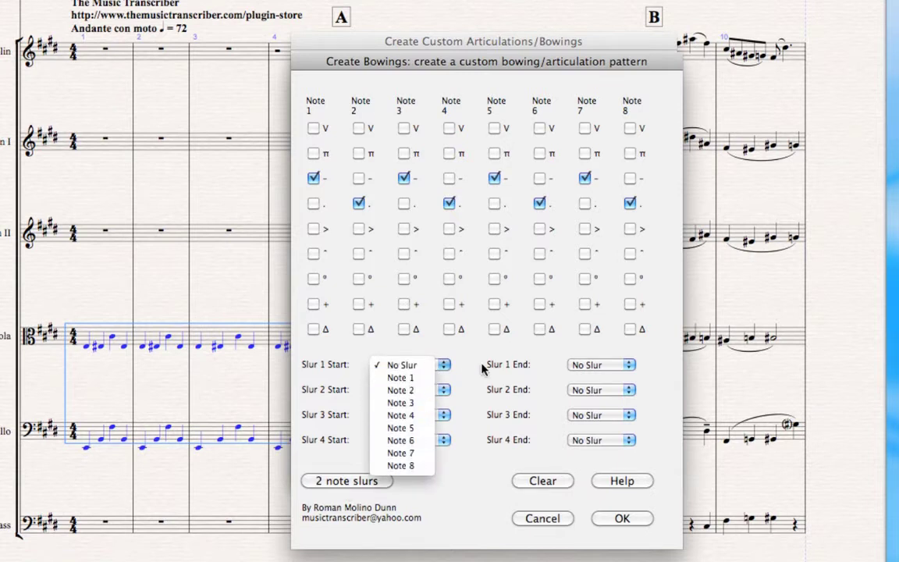
{"action": "left_click", "coordinate": [435, 364]}
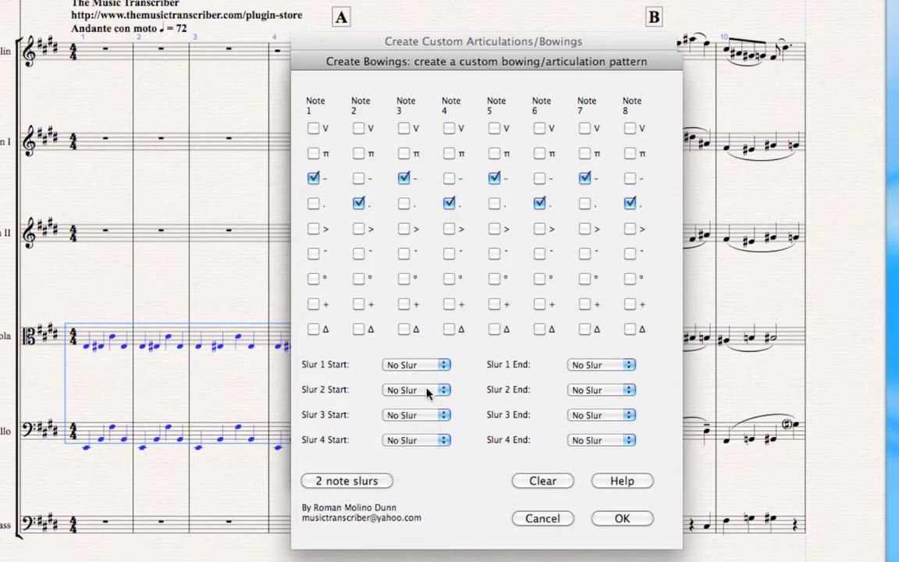
{"action": "left_click", "coordinate": [361, 482]}
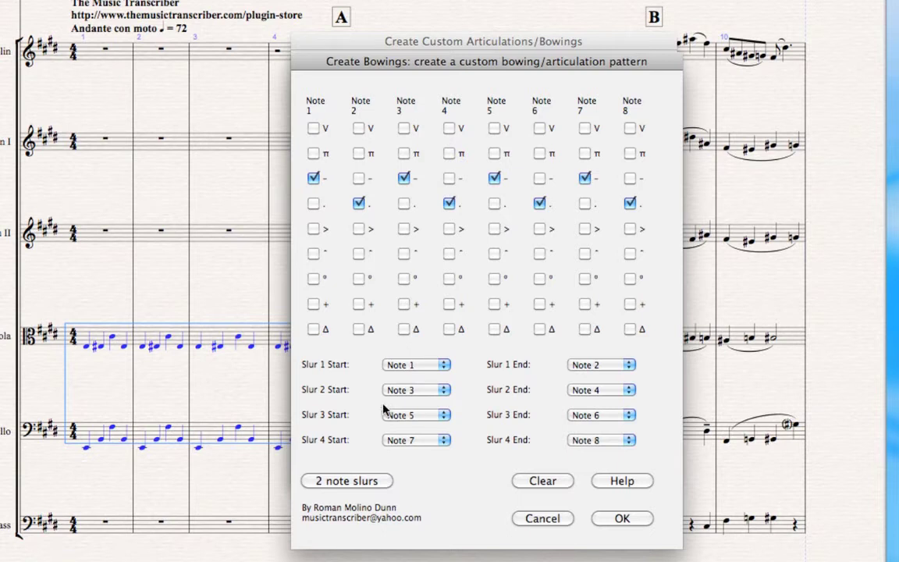
{"action": "left_click", "coordinate": [361, 481]}
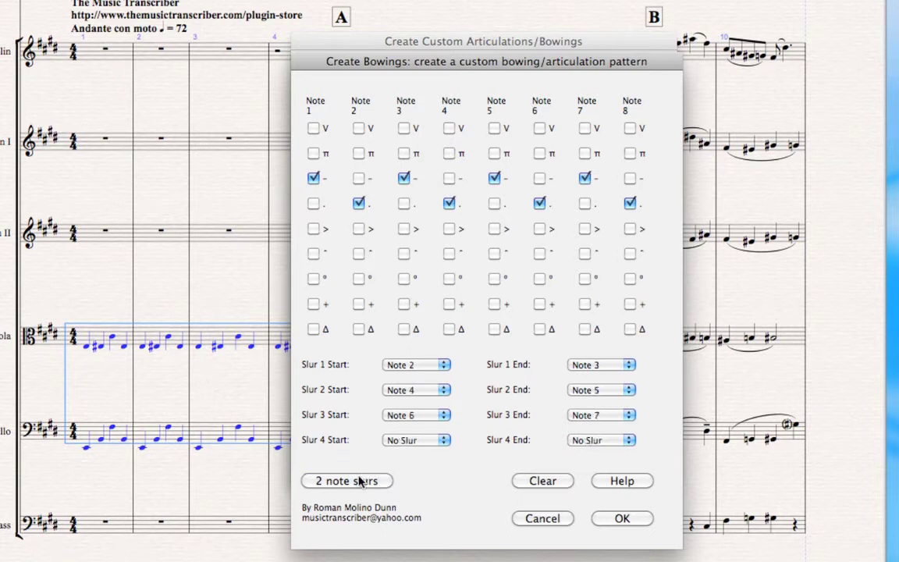
{"action": "left_click", "coordinate": [361, 480]}
{"action": "left_click", "coordinate": [361, 481]}
{"action": "left_click", "coordinate": [361, 480]}
{"action": "left_click", "coordinate": [622, 518]}
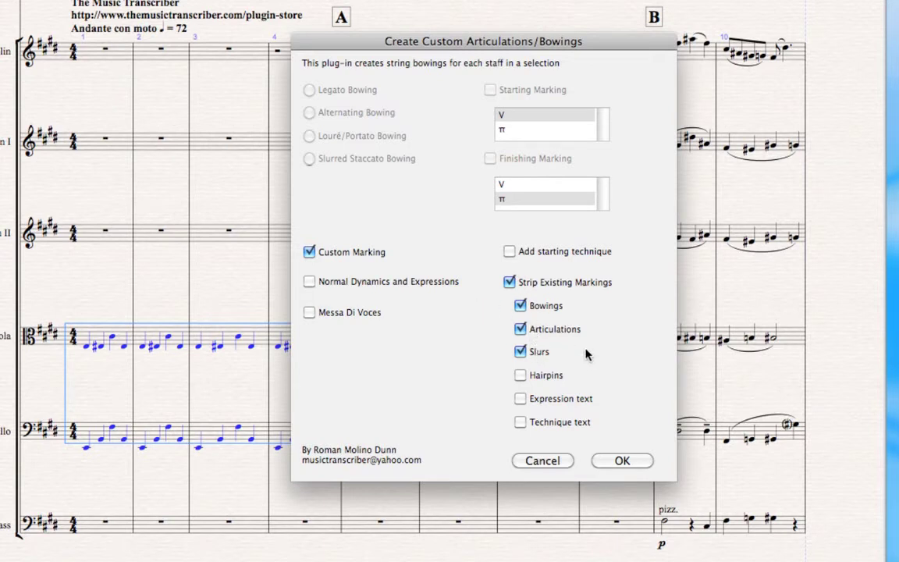
- Include hairpins, expression text and technique text in the existing markings to strip
{"action": "left_click", "coordinate": [536, 375]}
{"action": "left_click", "coordinate": [546, 398]}
{"action": "left_click", "coordinate": [565, 418]}
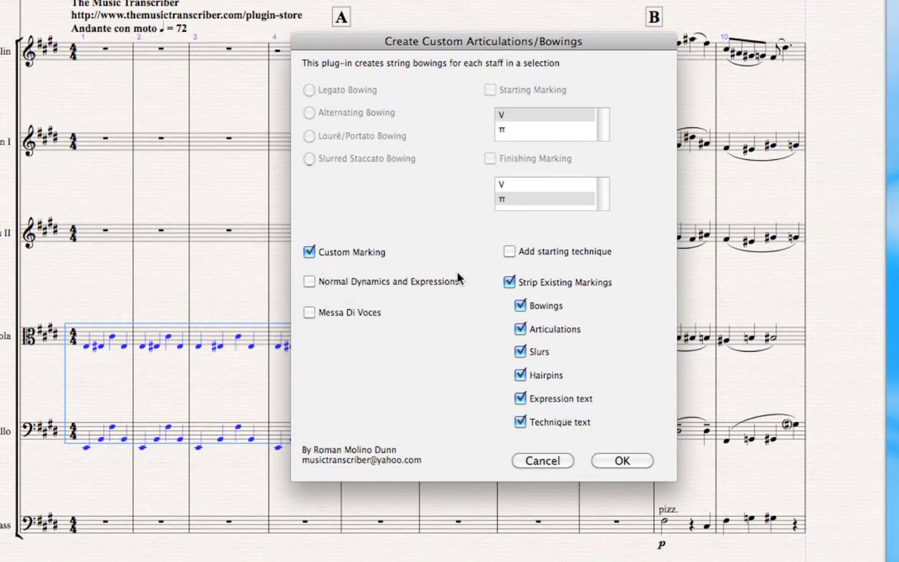
- Add "arco" as the starting technique for the selected passage
{"action": "left_click", "coordinate": [509, 252]}
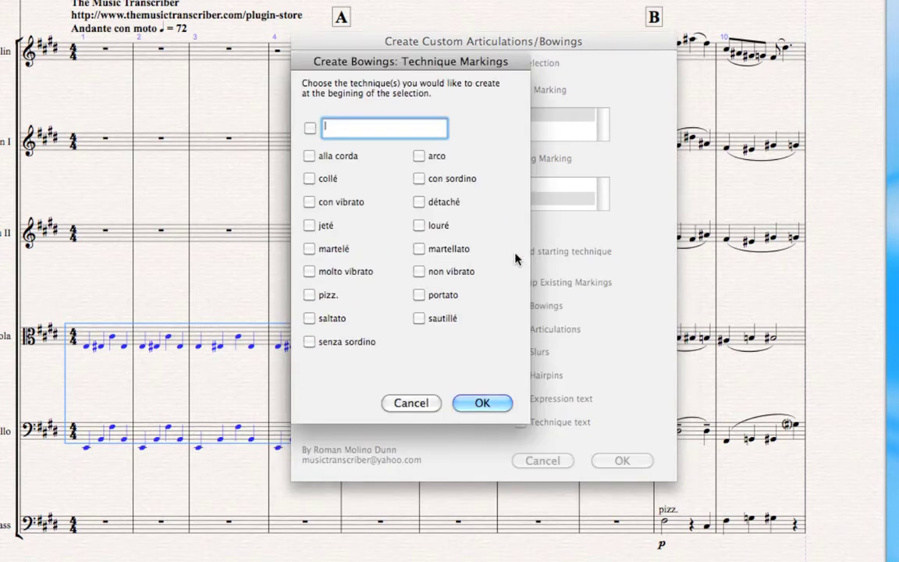
{"action": "left_click", "coordinate": [418, 155]}
{"action": "left_click", "coordinate": [497, 404]}
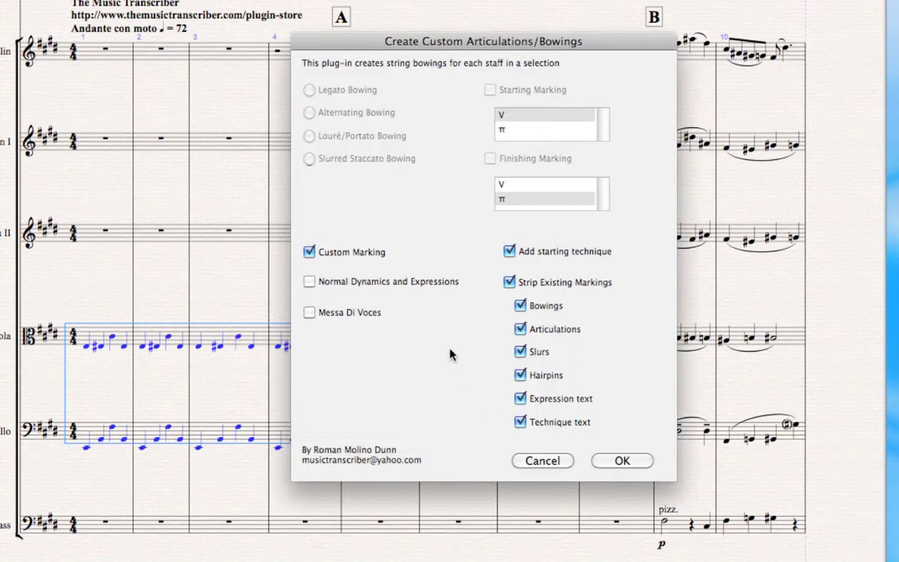
- Enable normal dynamics and expressions and create a starting dynamic of p
{"action": "left_click", "coordinate": [309, 281]}
{"action": "left_click", "coordinate": [309, 110]}
{"action": "left_click", "coordinate": [476, 109]}
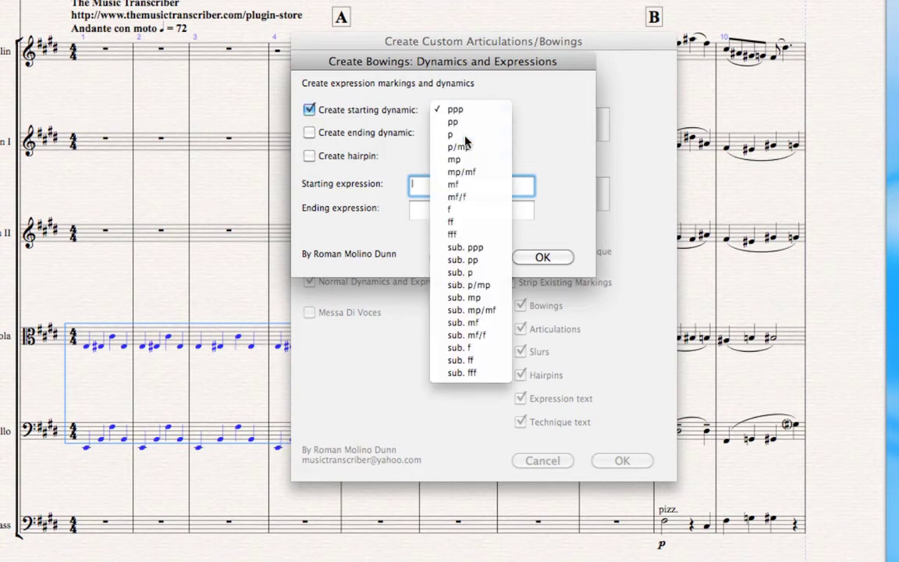
{"action": "left_click", "coordinate": [461, 132]}
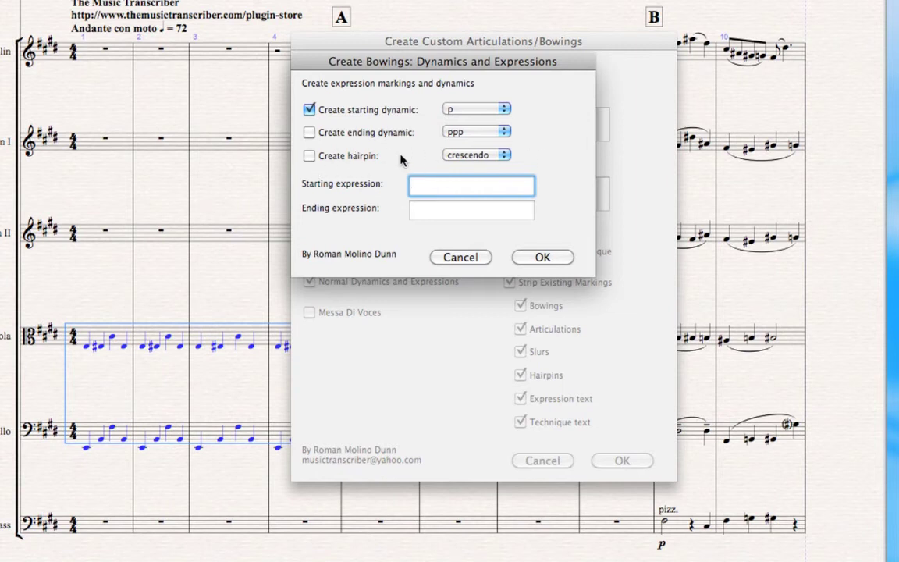
- Add a crescendo hairpin with an ending dynamic of ff, and apply all the chosen markings to the selection
{"action": "left_click", "coordinate": [327, 159]}
{"action": "left_click", "coordinate": [309, 132]}
{"action": "left_click", "coordinate": [456, 131]}
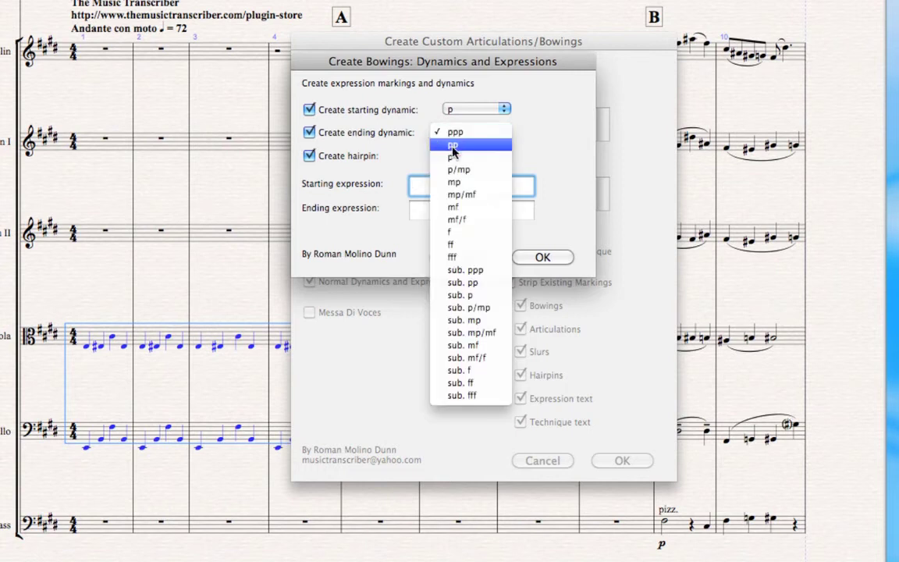
{"action": "left_click", "coordinate": [460, 245]}
{"action": "left_click", "coordinate": [544, 257]}
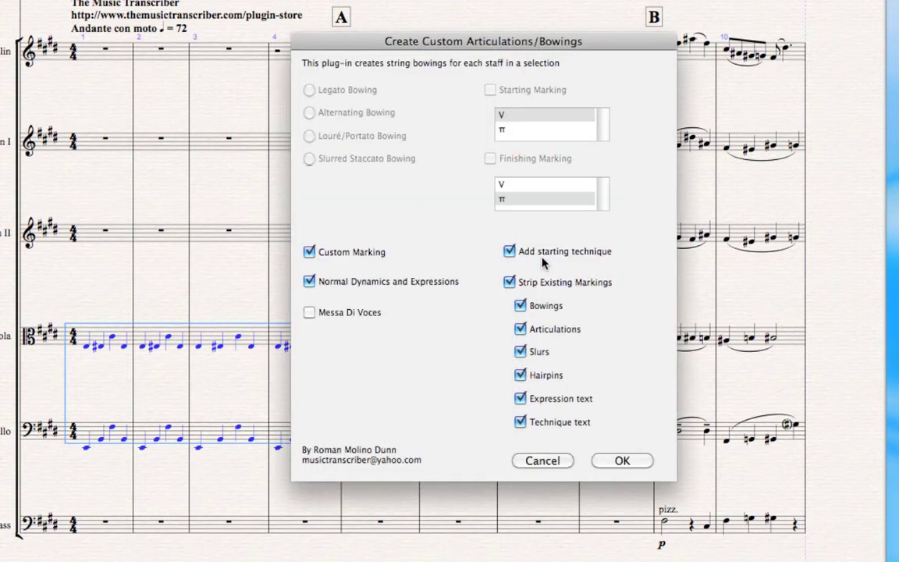
{"action": "left_click", "coordinate": [622, 462]}
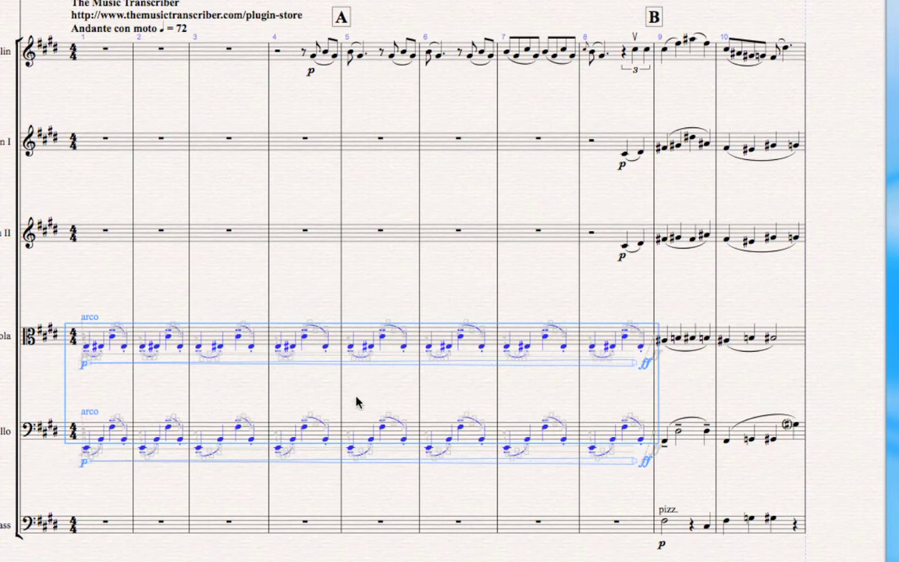
- Clear the selection and examine the articulations, slurs, technique text and dynamics created in the Viola and Violoncello staves
{"action": "scroll", "coordinate": [396, 372], "scroll_direction": "down", "scroll_amount": 2}
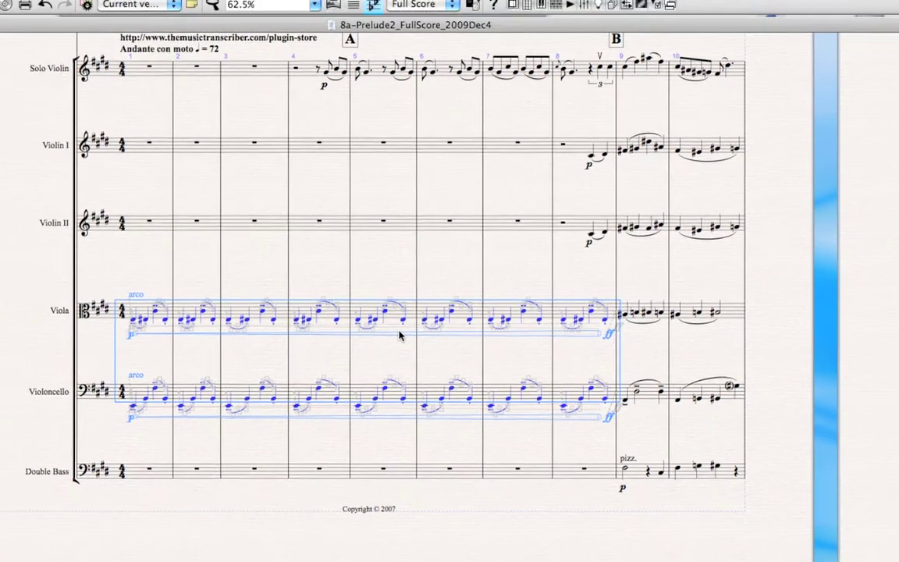
{"action": "left_click", "coordinate": [398, 332]}
{"action": "key", "text": "Escape"}
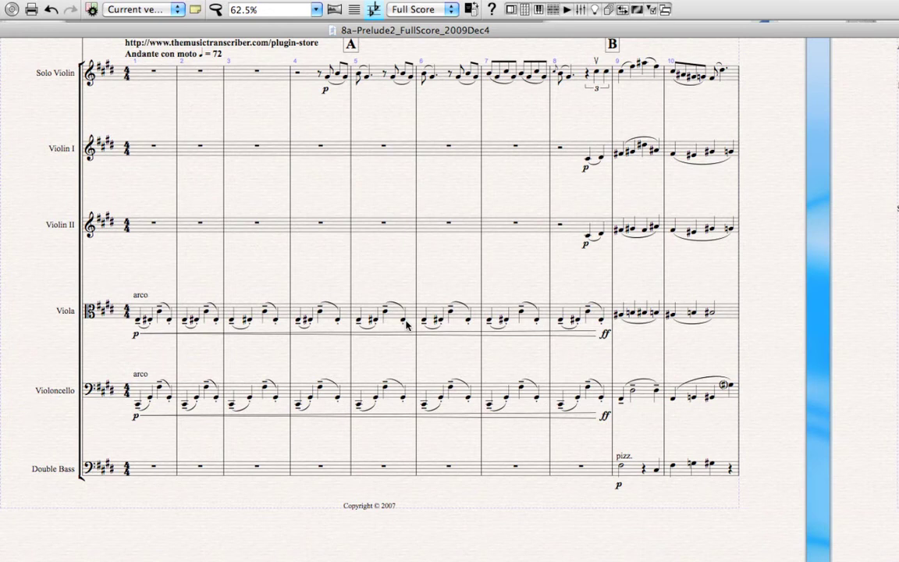
{"action": "left_click_drag", "start_coordinate": [457, 245], "coordinate": [462, 276]}
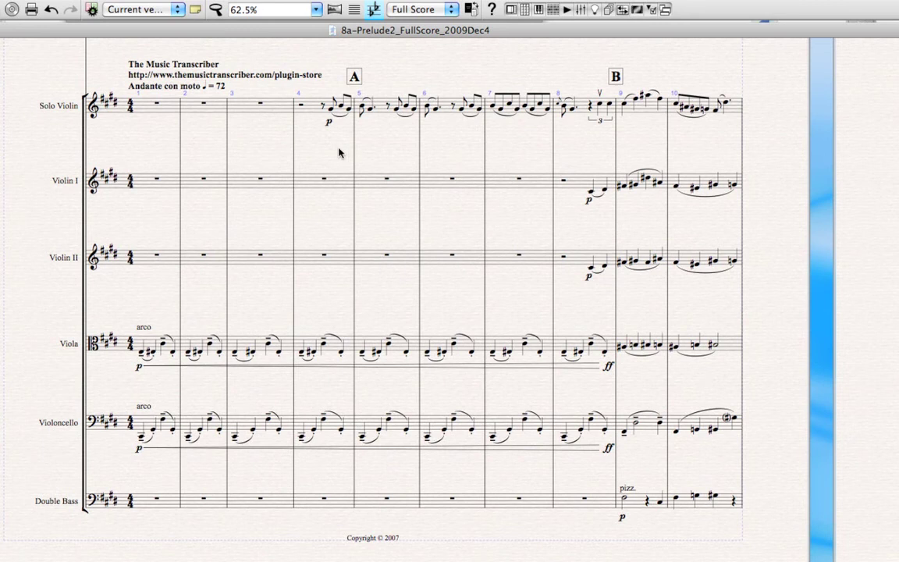
{"action": "scroll", "coordinate": [312, 140], "scroll_direction": "up", "scroll_amount": 2}
{"action": "left_click", "coordinate": [289, 114]}
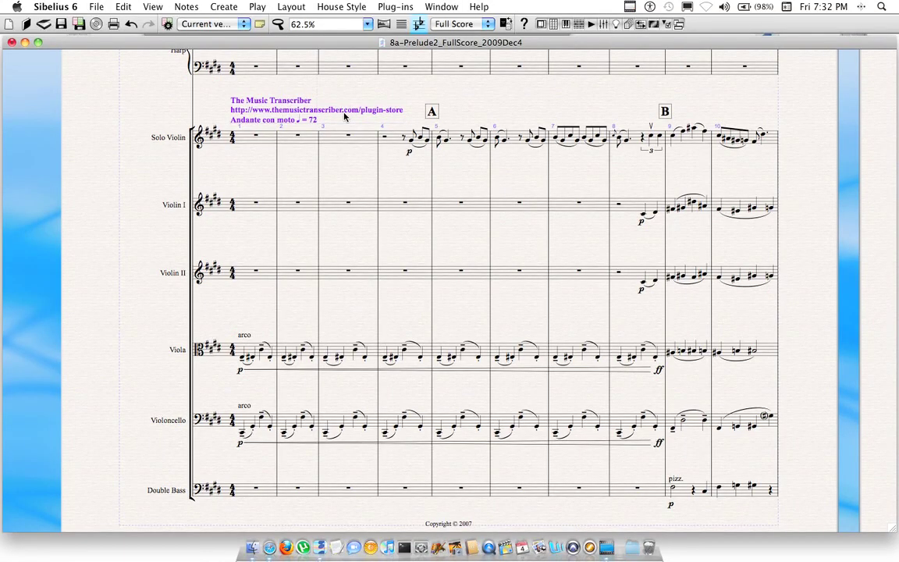
{"action": "left_click_drag", "start_coordinate": [473, 177], "coordinate": [461, 156]}
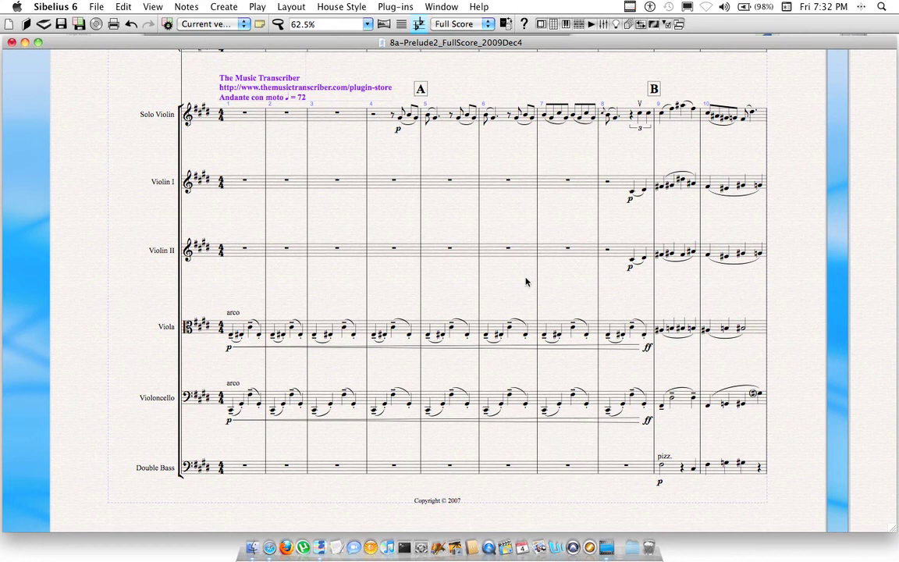
{"action": "left_click_drag", "start_coordinate": [526, 281], "coordinate": [505, 261]}
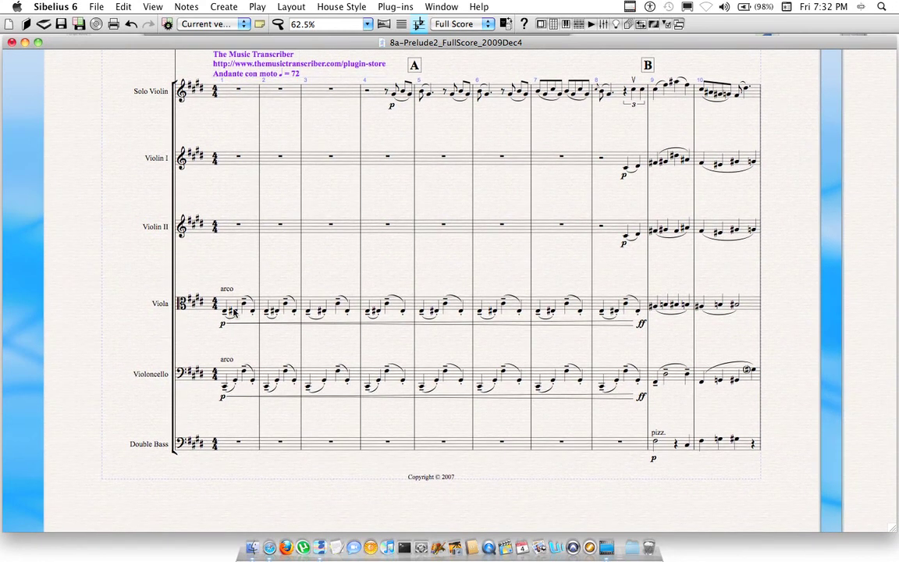